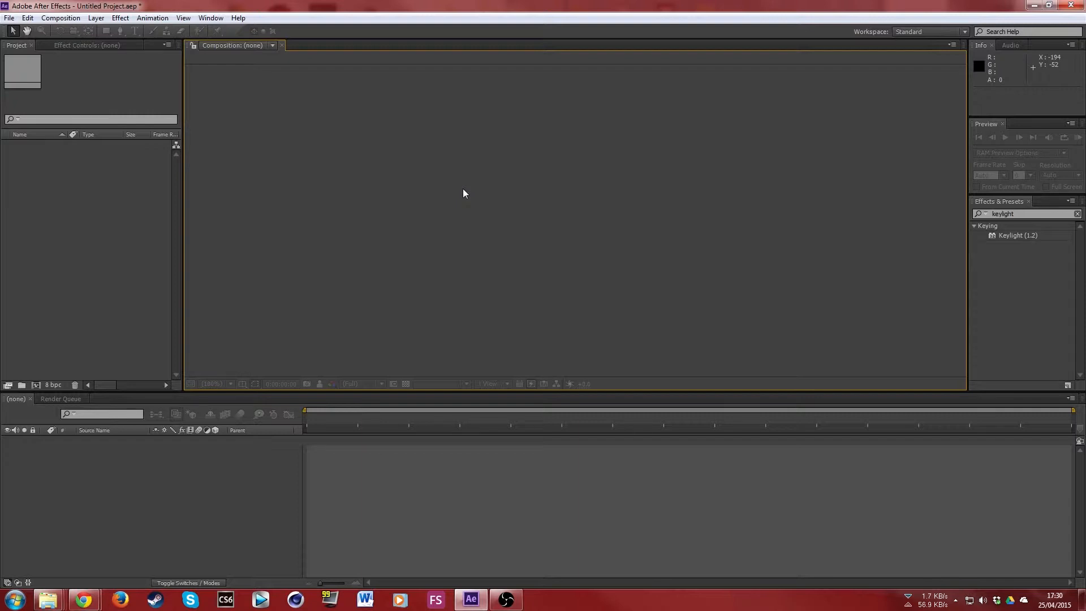
Step: Create a new 1280 x 720 composition at 29 frames per second with a duration of 0:00:31:00
{"action": "right_click", "coordinate": [53, 197]}
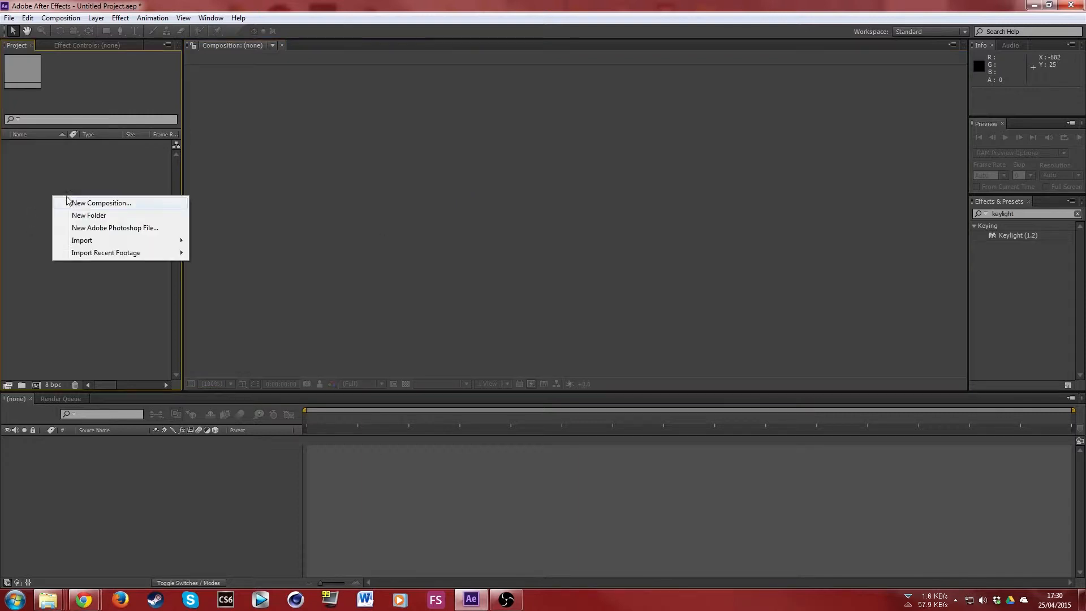
{"action": "left_click", "coordinate": [114, 203]}
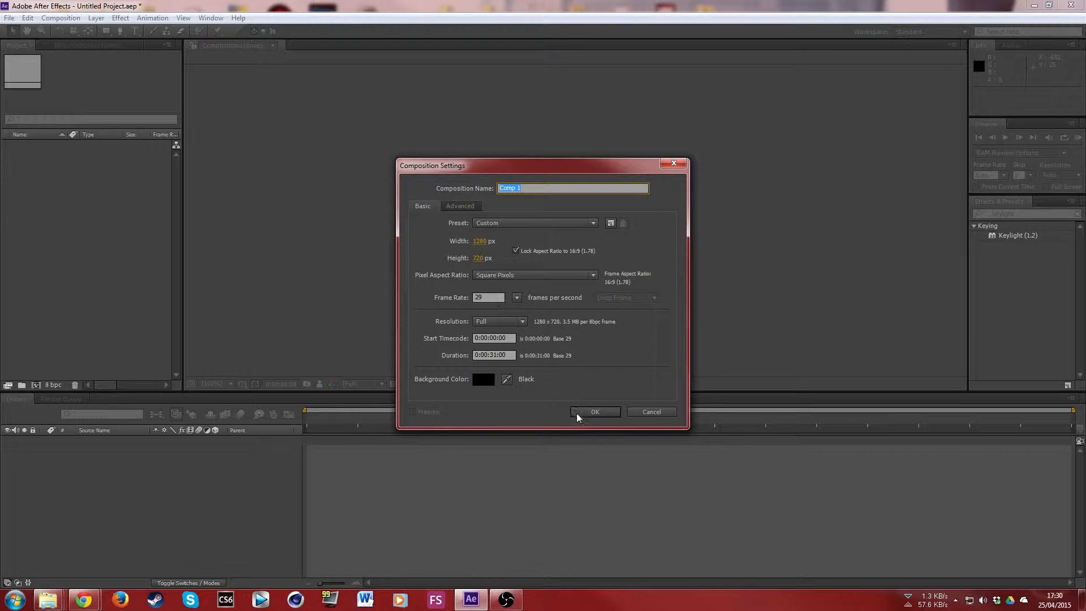
{"action": "left_click", "coordinate": [593, 412]}
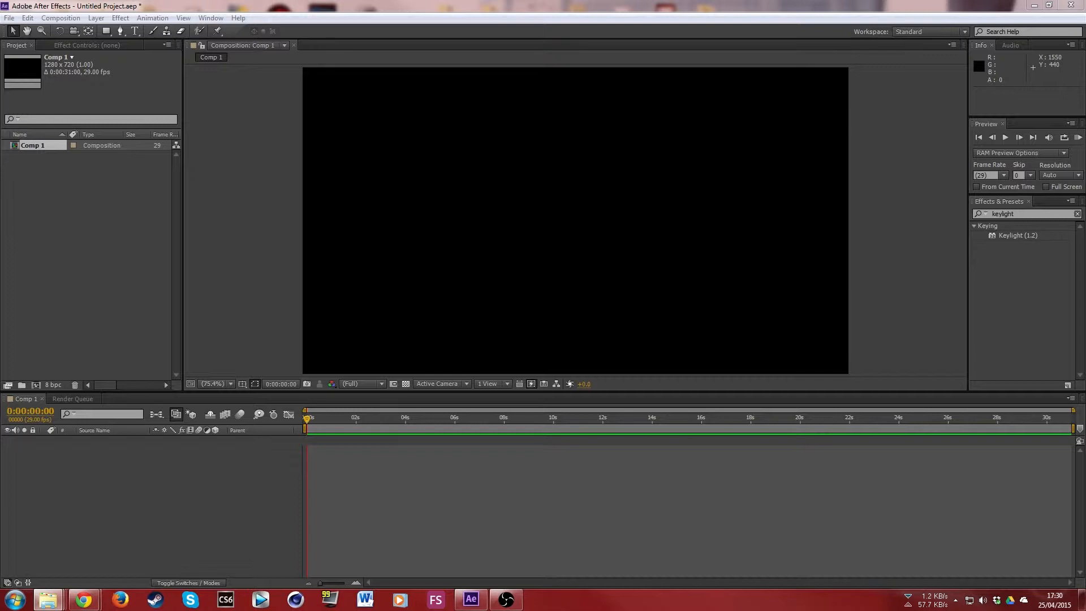
Step: Import the green-screen clip M4H07197.MP4 and place it in the composition's timeline starting at 0 seconds
{"action": "left_click_drag", "start_coordinate": [1085, 226], "coordinate": [63, 260]}
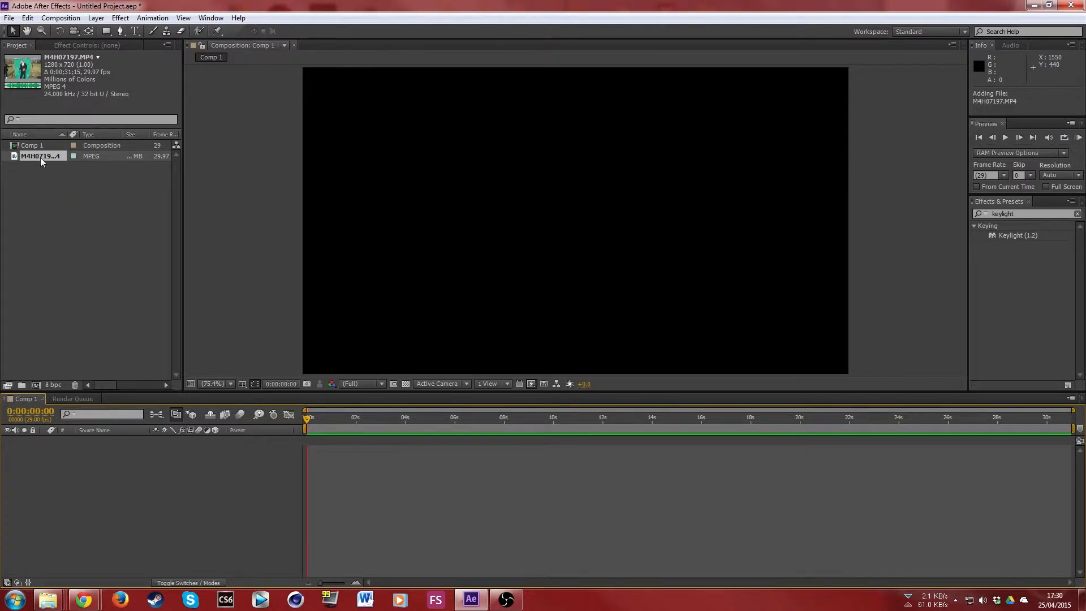
{"action": "left_click_drag", "start_coordinate": [40, 158], "coordinate": [379, 474]}
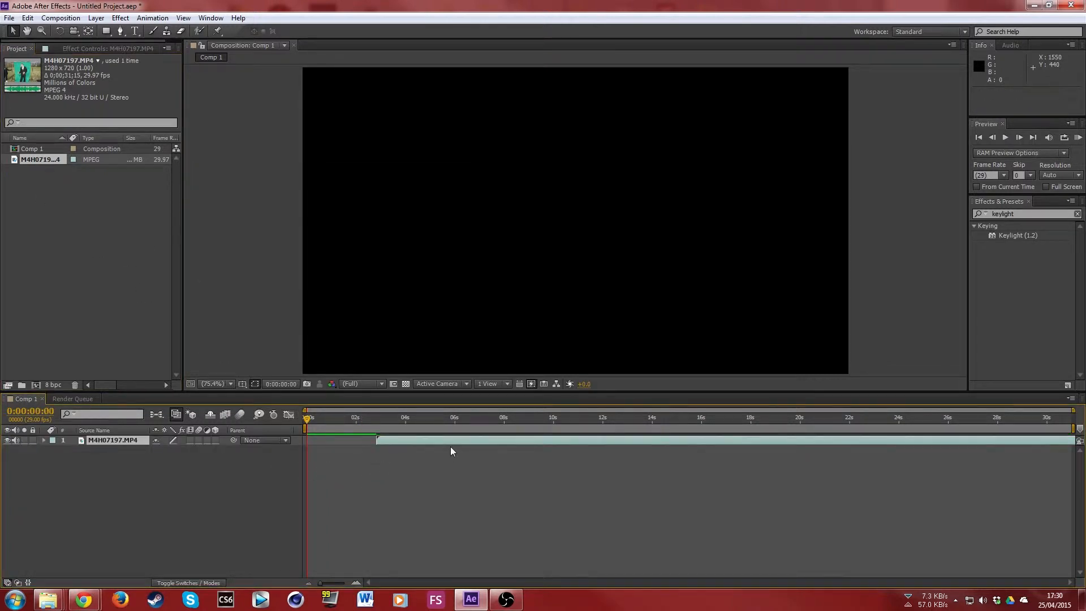
{"action": "left_click_drag", "start_coordinate": [459, 440], "coordinate": [389, 441]}
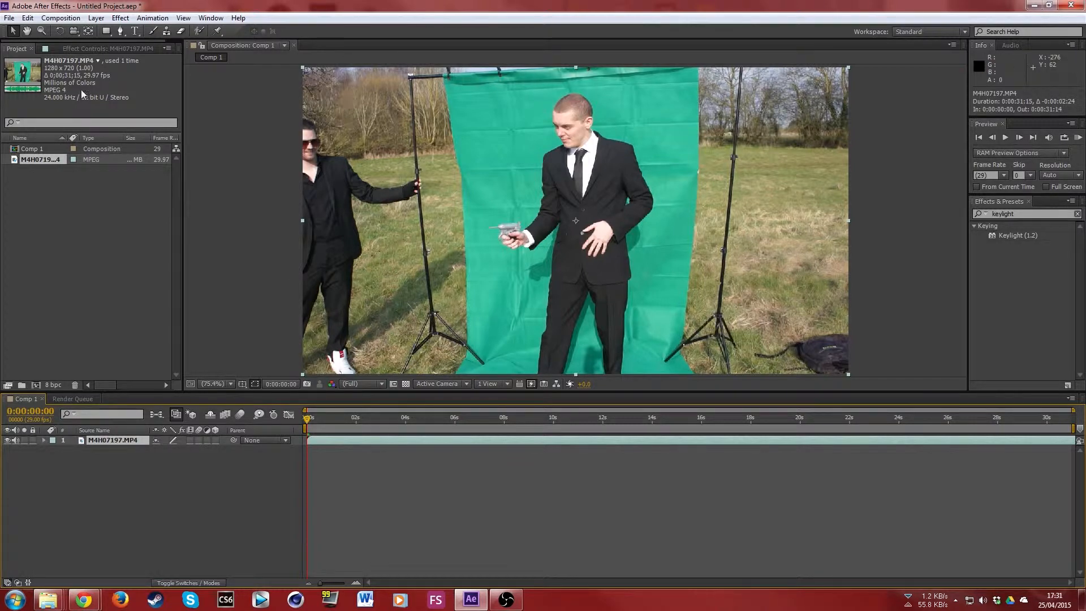
Step: Draw a closed Pen tool mask just inside the green backdrop's edges, excluding the stand legs at its lower corners
{"action": "left_click", "coordinate": [120, 32]}
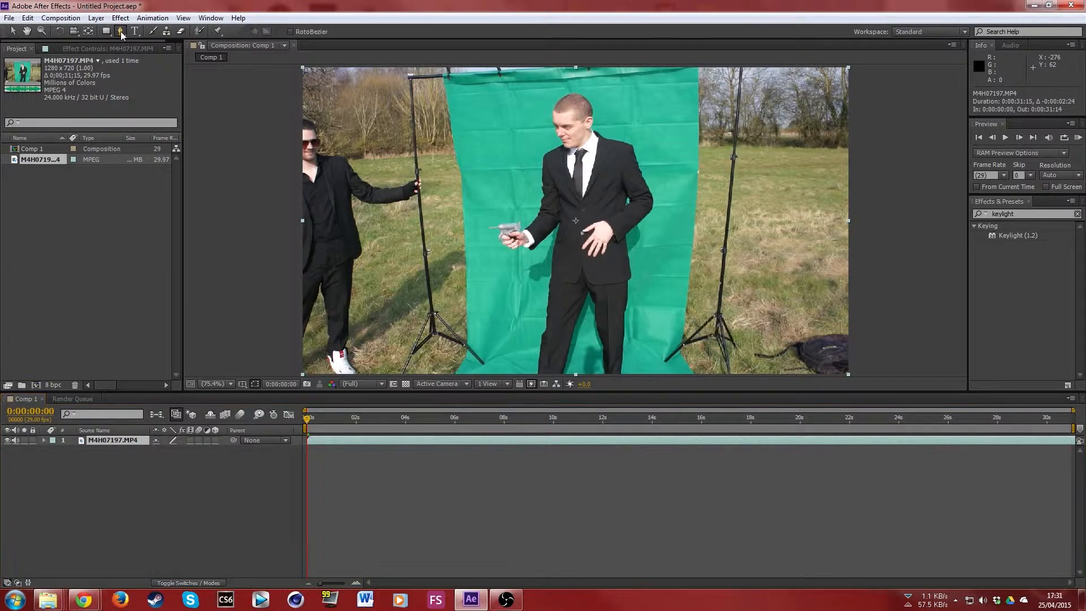
{"action": "left_click", "coordinate": [464, 375]}
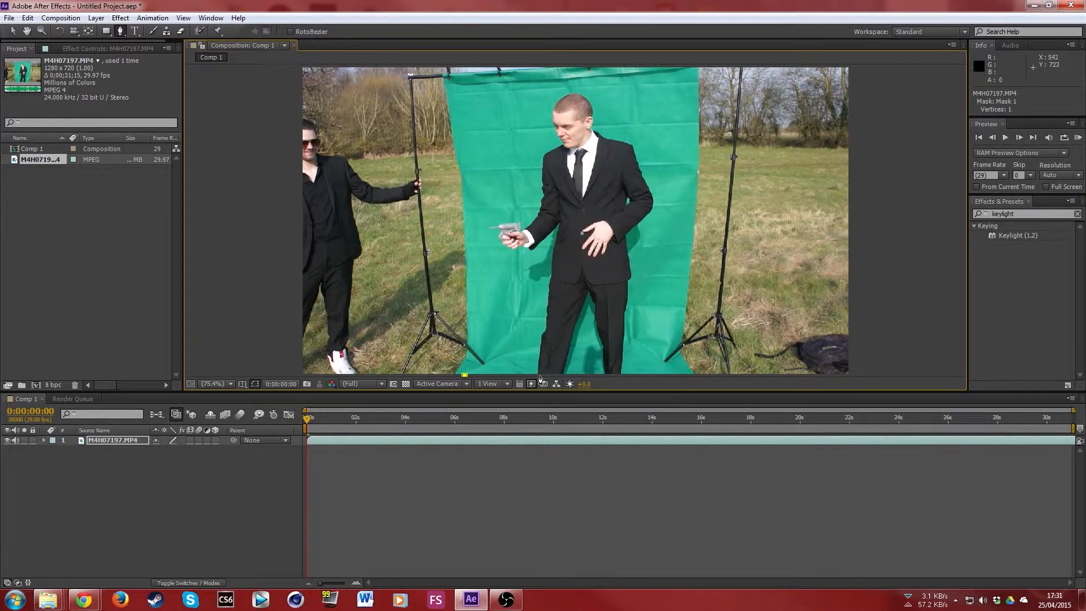
{"action": "left_click", "coordinate": [469, 361]}
{"action": "left_click", "coordinate": [486, 370]}
{"action": "left_click", "coordinate": [496, 360]}
{"action": "left_click", "coordinate": [477, 337]}
{"action": "left_click", "coordinate": [473, 205]}
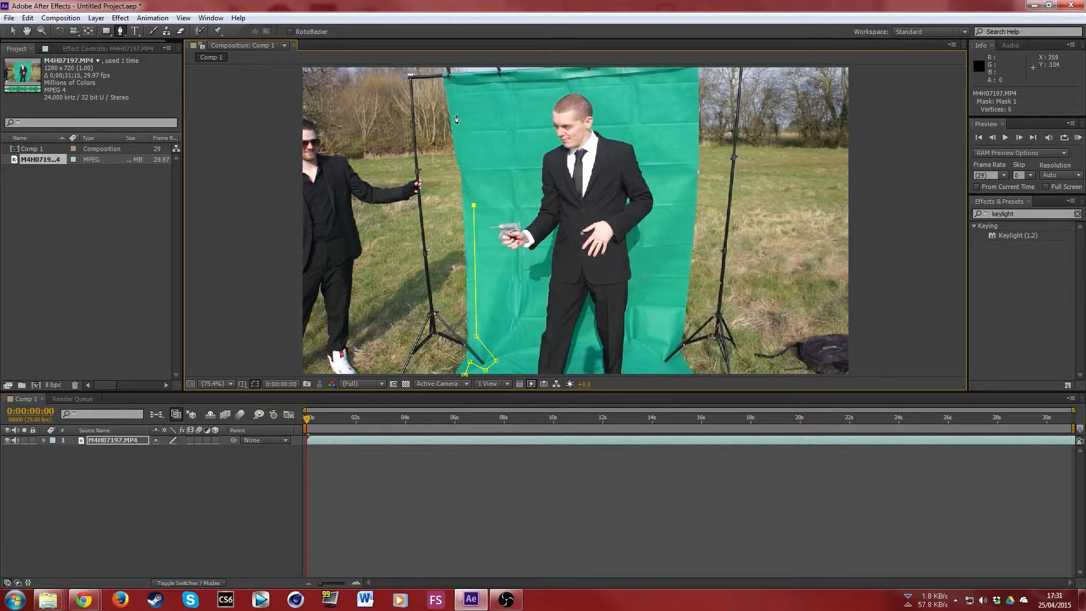
{"action": "left_click", "coordinate": [454, 85]}
{"action": "left_click", "coordinate": [691, 72]}
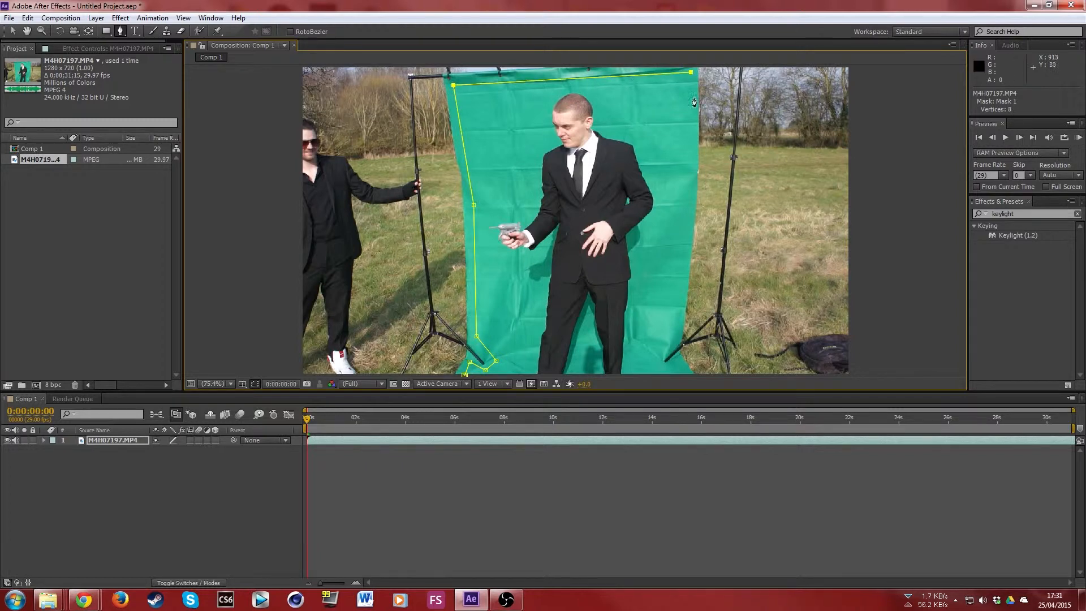
{"action": "left_click", "coordinate": [688, 177]}
{"action": "left_click", "coordinate": [677, 336]}
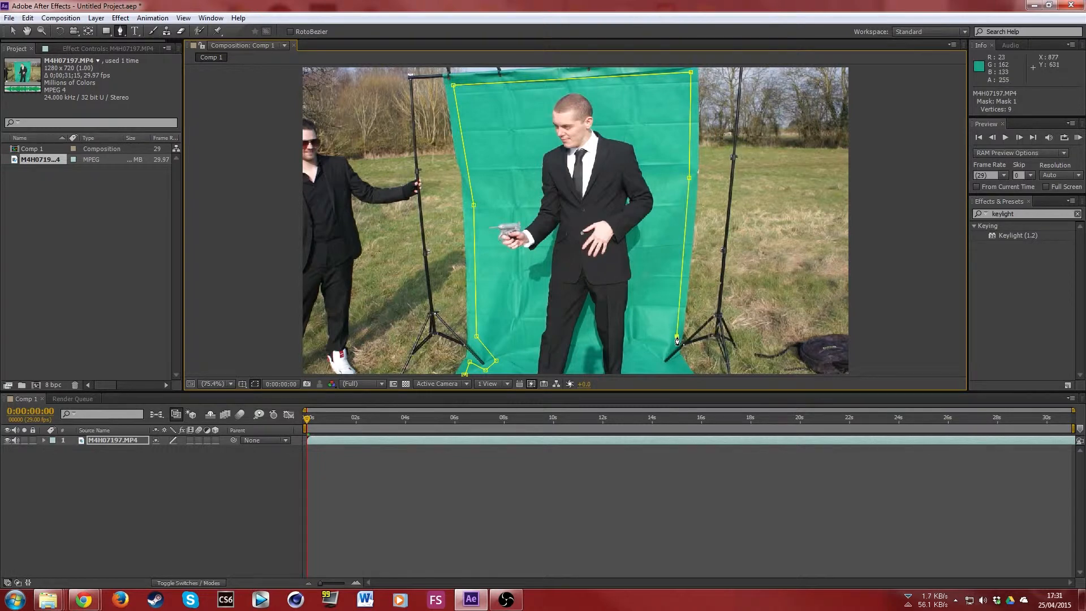
{"action": "left_click", "coordinate": [654, 357]}
{"action": "left_click", "coordinate": [663, 366]}
{"action": "left_click", "coordinate": [678, 364]}
{"action": "left_click", "coordinate": [688, 375]}
{"action": "left_click", "coordinate": [464, 374]}
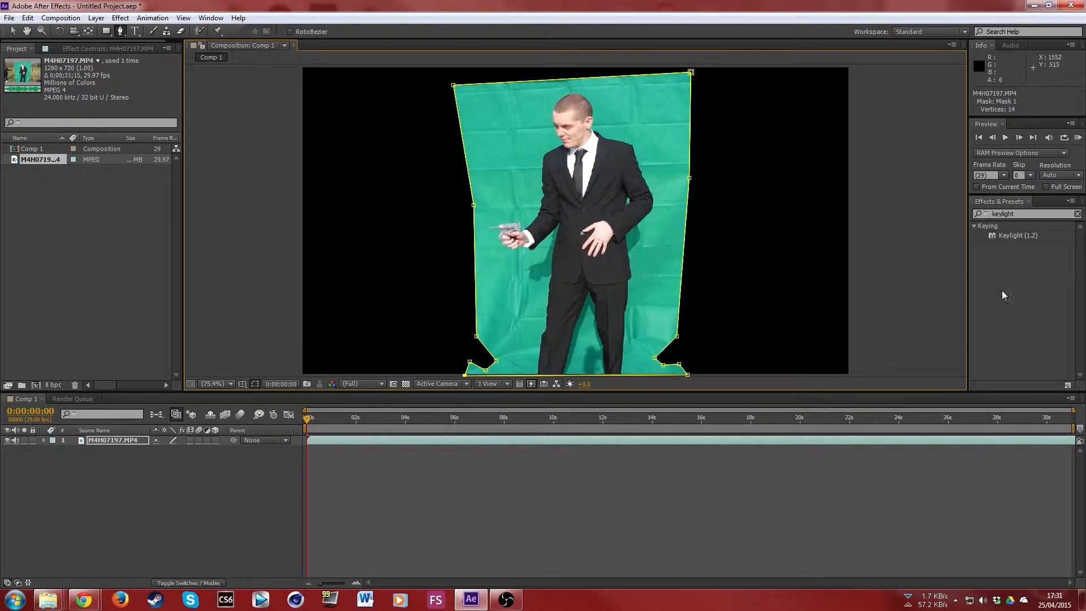
Step: Apply the Keylight (1.2) effect to the masked clip and sample the green backdrop as its Screen Colour
{"action": "left_click", "coordinate": [1027, 214]}
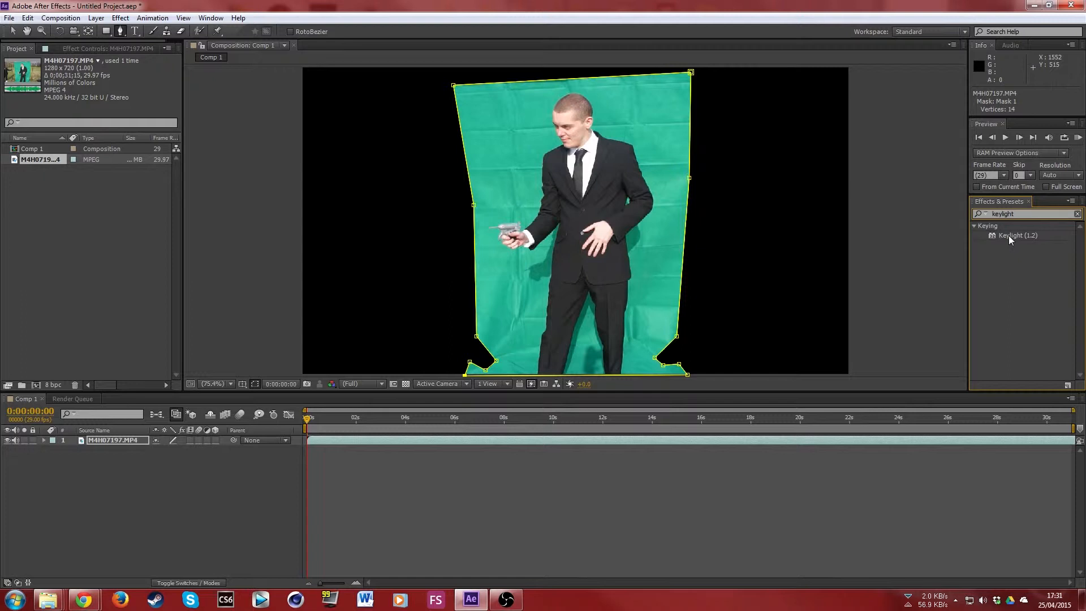
{"action": "left_click", "coordinate": [1009, 237]}
{"action": "left_click_drag", "start_coordinate": [1008, 236], "coordinate": [593, 224]}
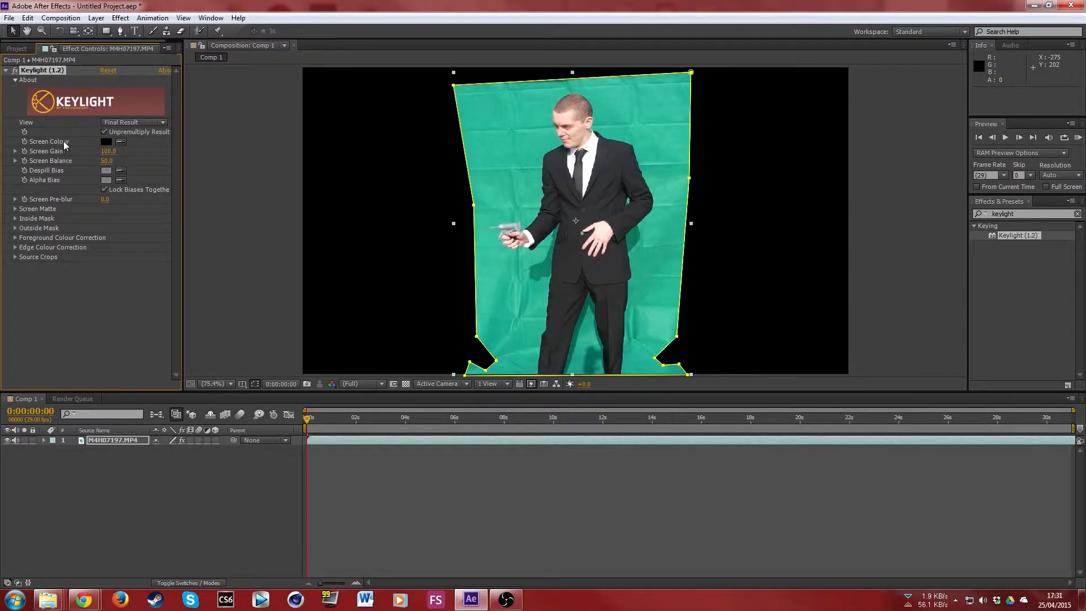
{"action": "left_click", "coordinate": [121, 143]}
{"action": "left_click", "coordinate": [531, 149]}
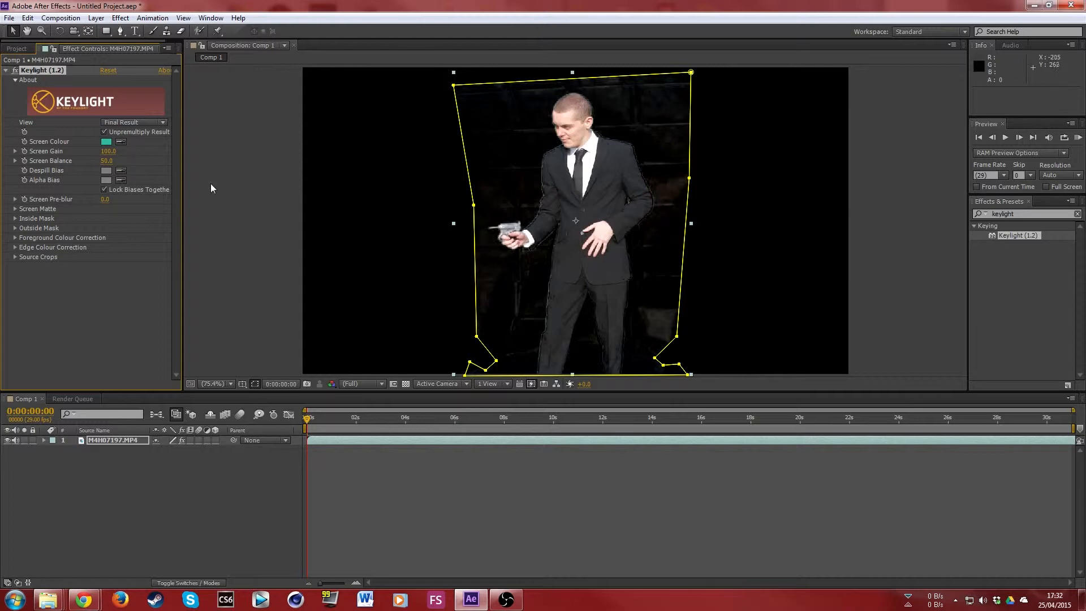
Step: Set Keylight's Screen Gain to 114.5 and preview the keyed clip from RAM
{"action": "left_click", "coordinate": [14, 152]}
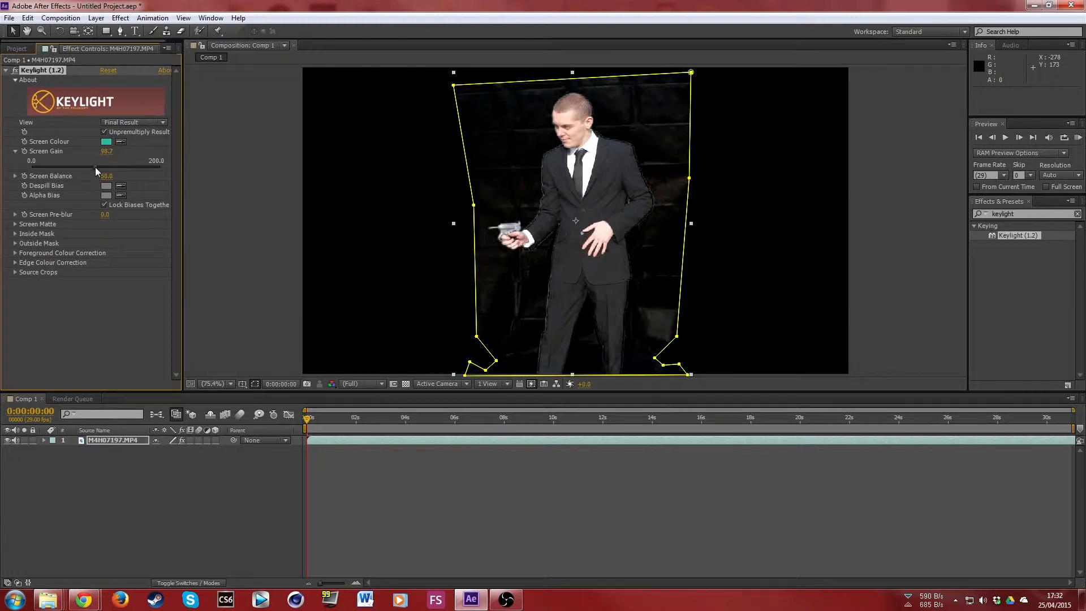
{"action": "left_click_drag", "start_coordinate": [96, 168], "coordinate": [105, 164]}
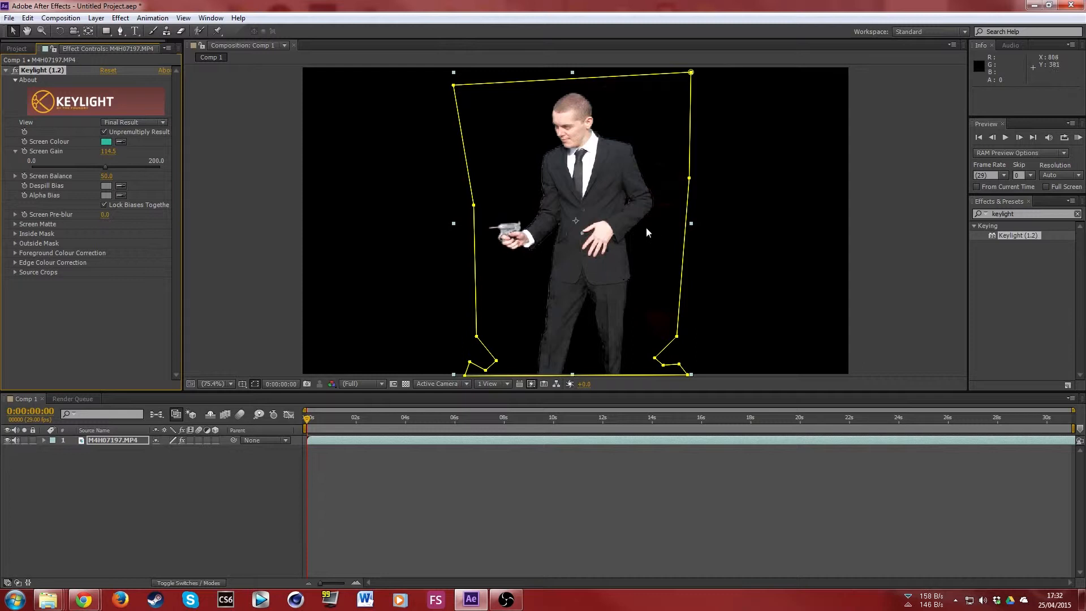
{"action": "left_click", "coordinate": [1078, 138]}
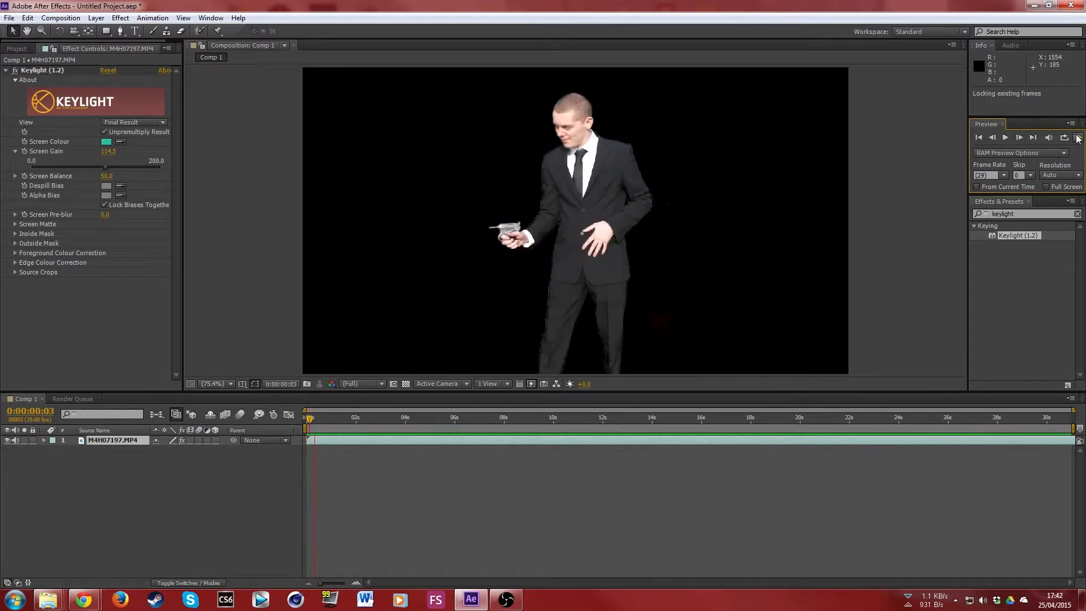
{"action": "left_click", "coordinate": [1005, 137]}
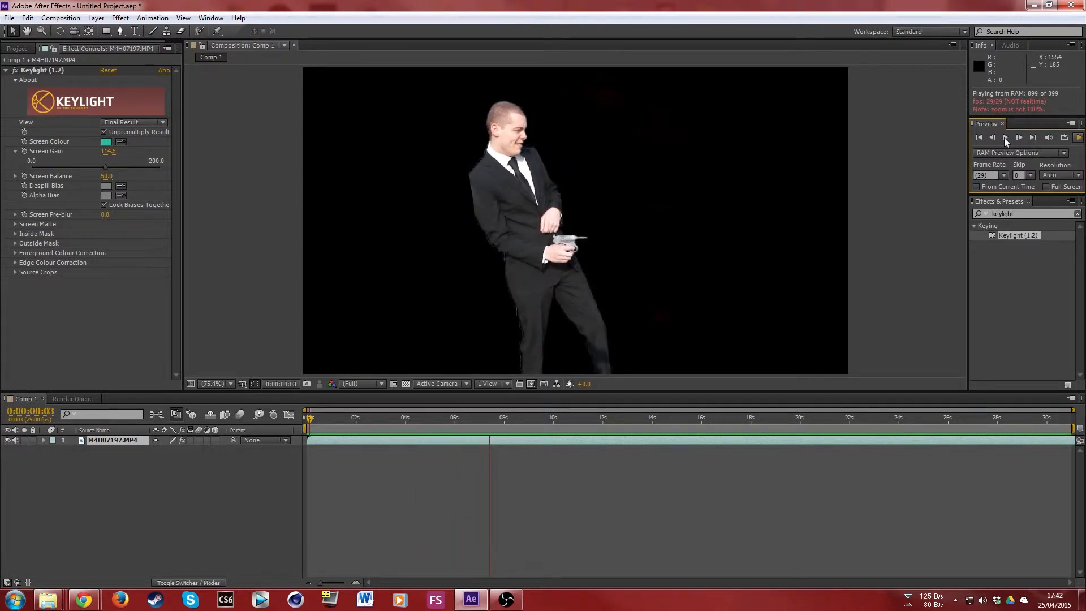
{"action": "left_click", "coordinate": [1004, 138]}
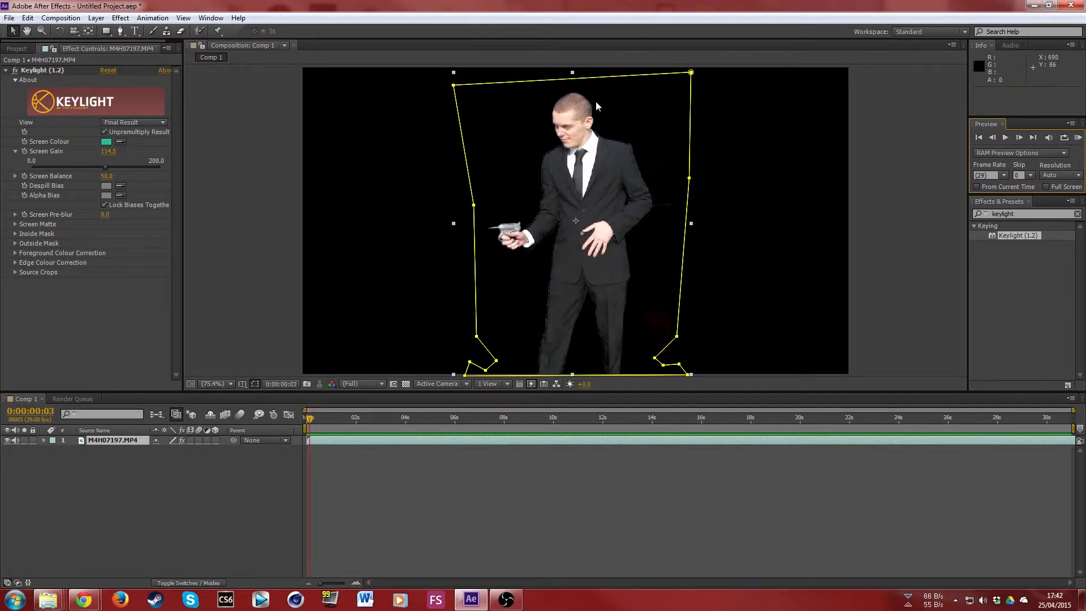
Step: Create a red 1280 x 720 solid layer and move it beneath the keyed clip
{"action": "right_click", "coordinate": [142, 478]}
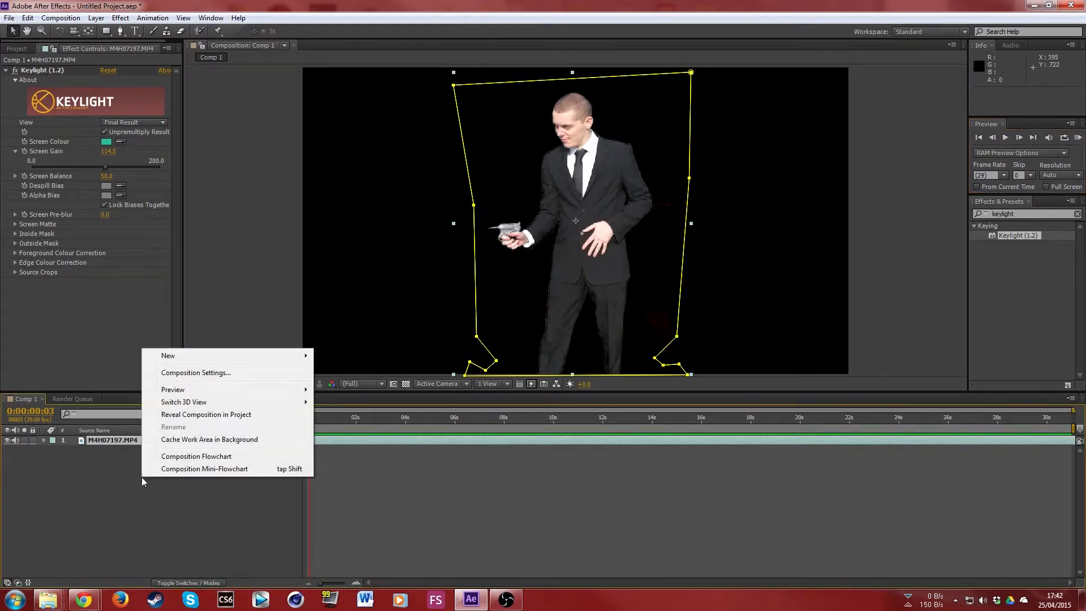
{"action": "mouse_move", "coordinate": [271, 356]}
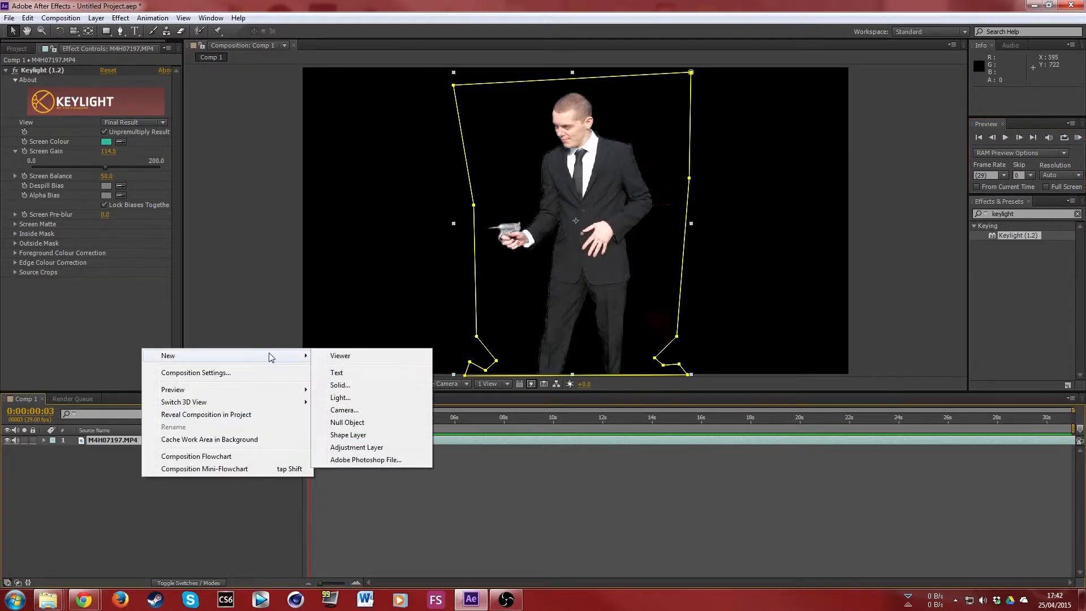
{"action": "left_click", "coordinate": [343, 385]}
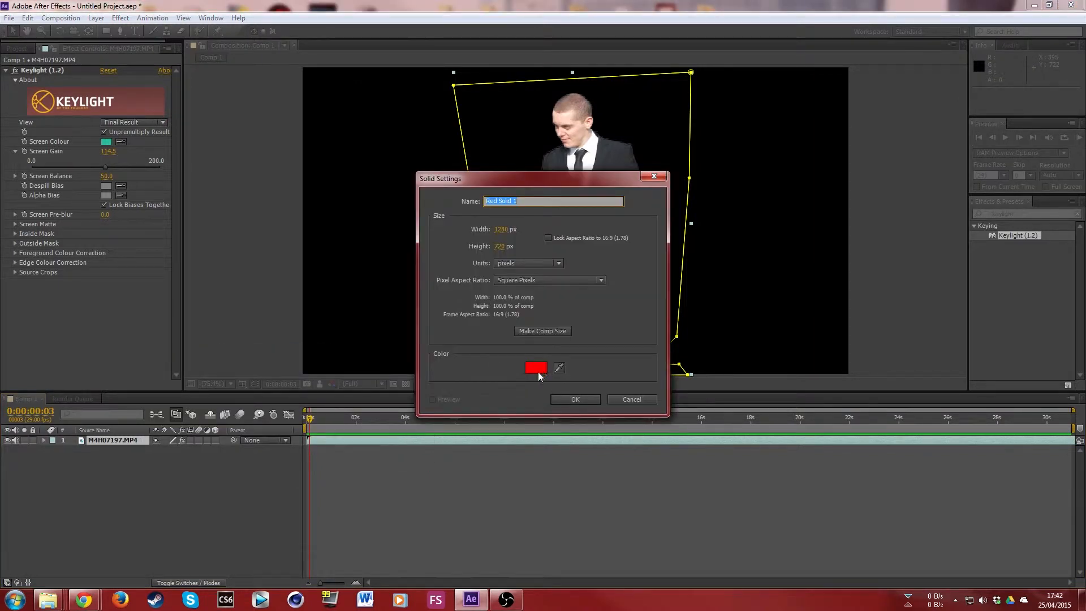
{"action": "left_click", "coordinate": [572, 399]}
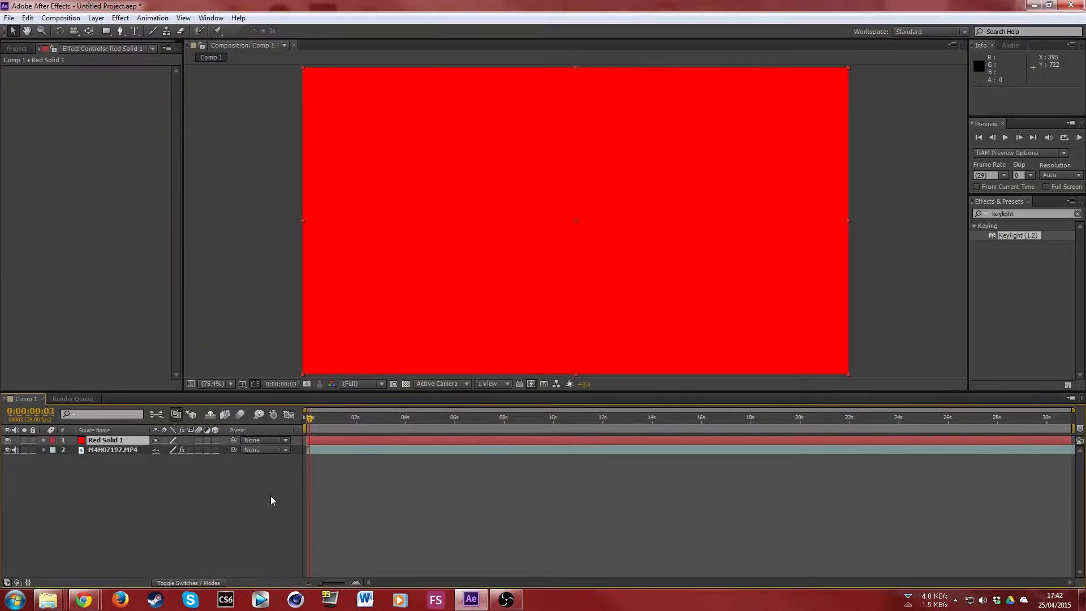
{"action": "left_click_drag", "start_coordinate": [100, 446], "coordinate": [98, 455]}
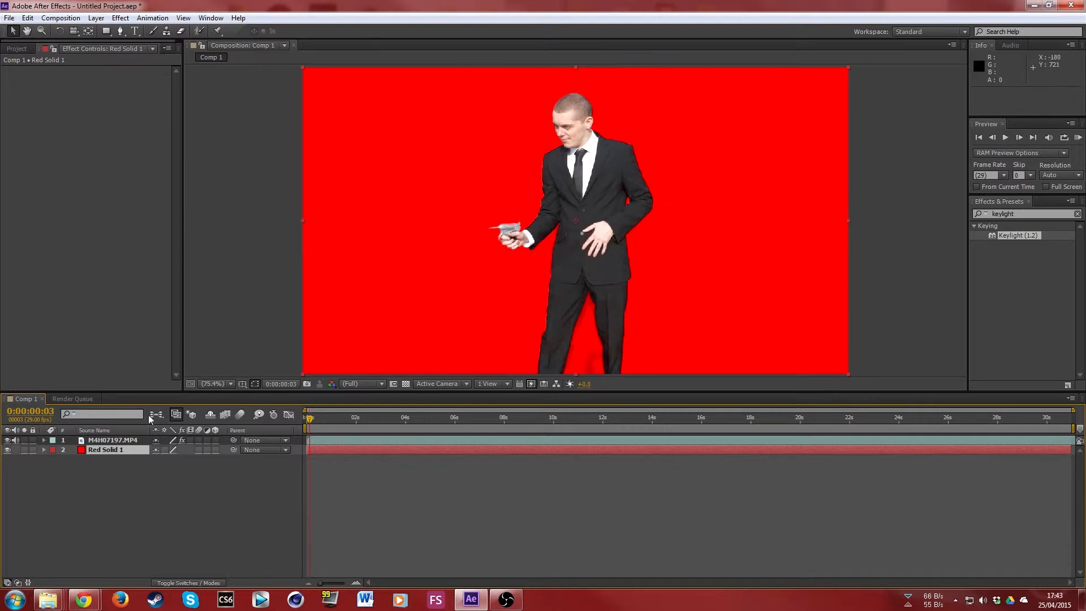
Step: Set Clip Black to 8.1 in the Screen Matte settings of the clip's Keylight effect
{"action": "left_click", "coordinate": [113, 440]}
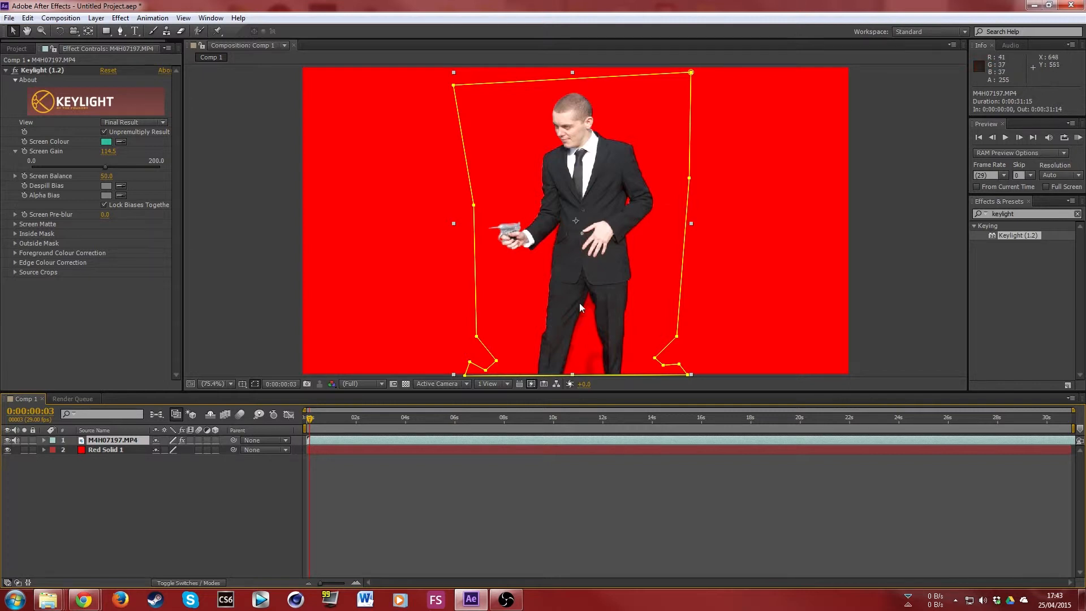
{"action": "left_click", "coordinate": [15, 225]}
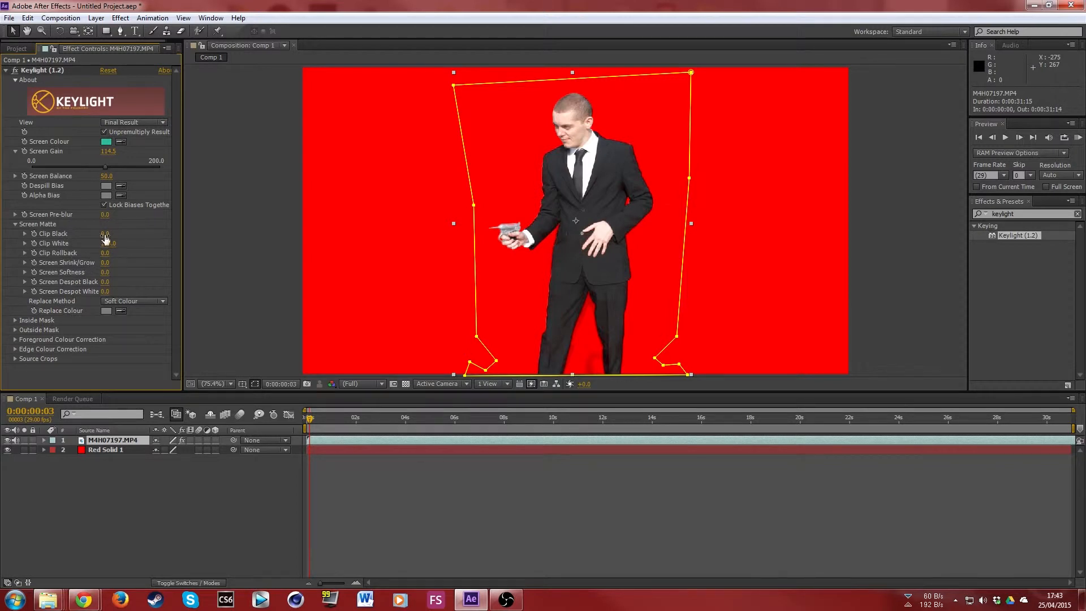
{"action": "left_click", "coordinate": [25, 233]}
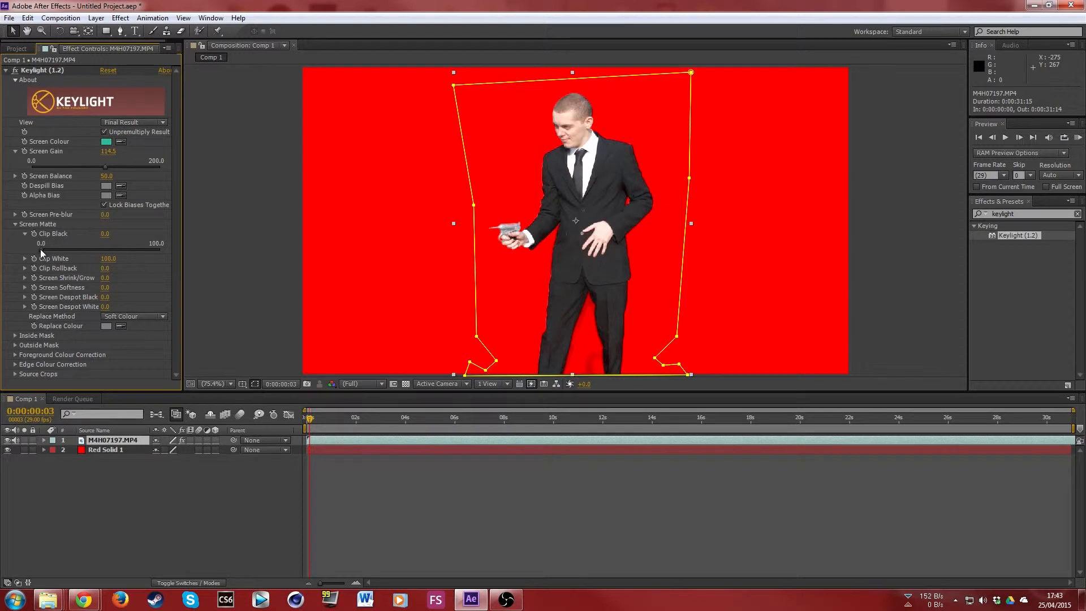
{"action": "left_click", "coordinate": [41, 249]}
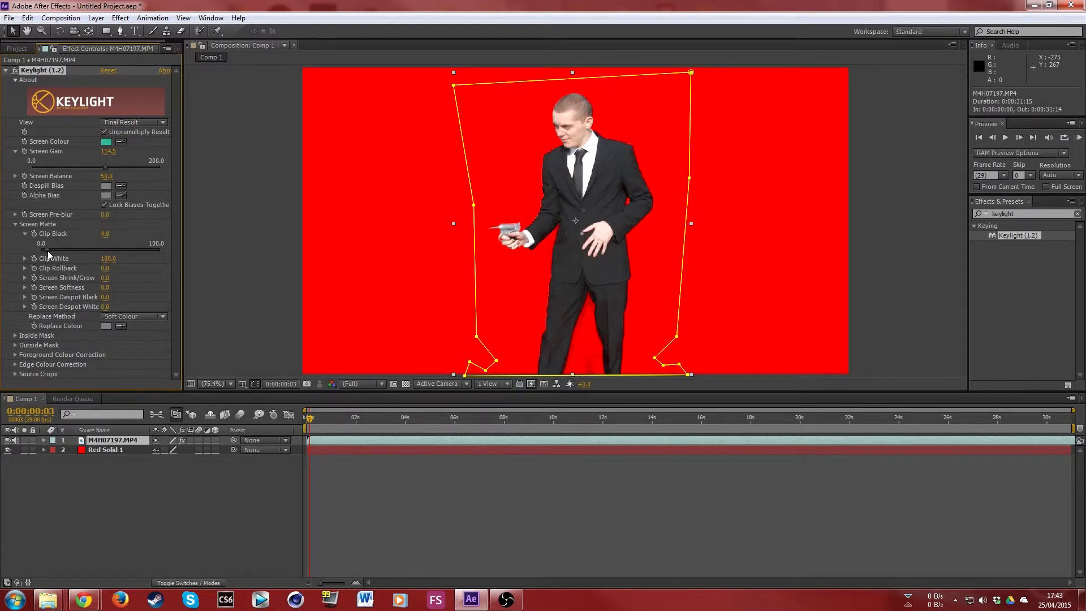
{"action": "left_click_drag", "start_coordinate": [49, 249], "coordinate": [59, 249]}
{"action": "mouse_move", "coordinate": [59, 249]}
{"action": "left_mouse_down"}
{"action": "mouse_move", "coordinate": [123, 250]}
{"action": "mouse_move", "coordinate": [30, 256]}
{"action": "mouse_move", "coordinate": [51, 248]}
{"action": "left_mouse_up"}
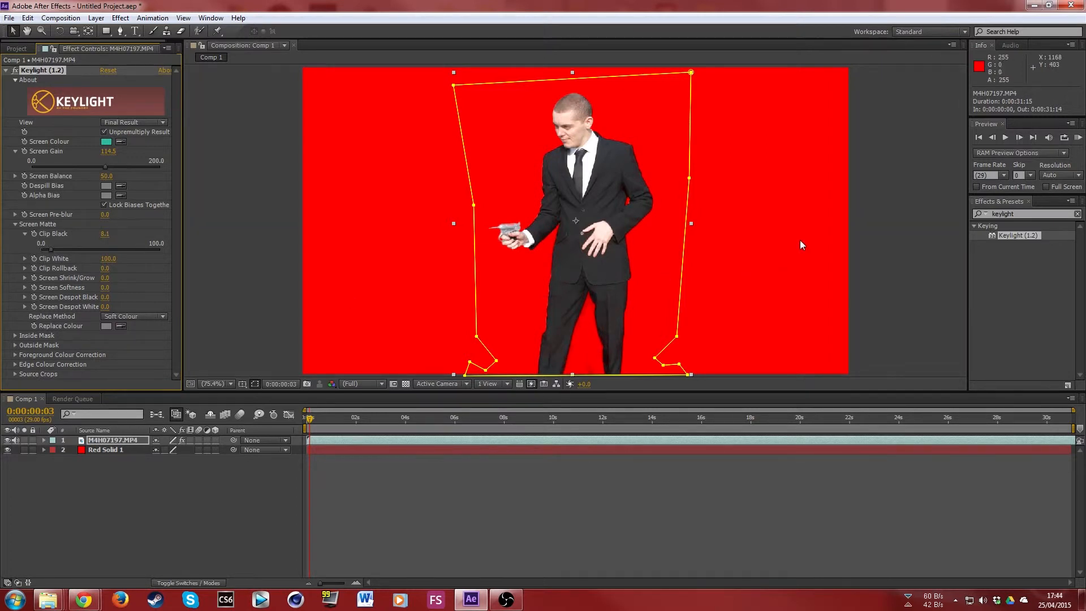
Step: Preview the refined key over the red background and delete the red solid layer
{"action": "left_click", "coordinate": [1078, 137]}
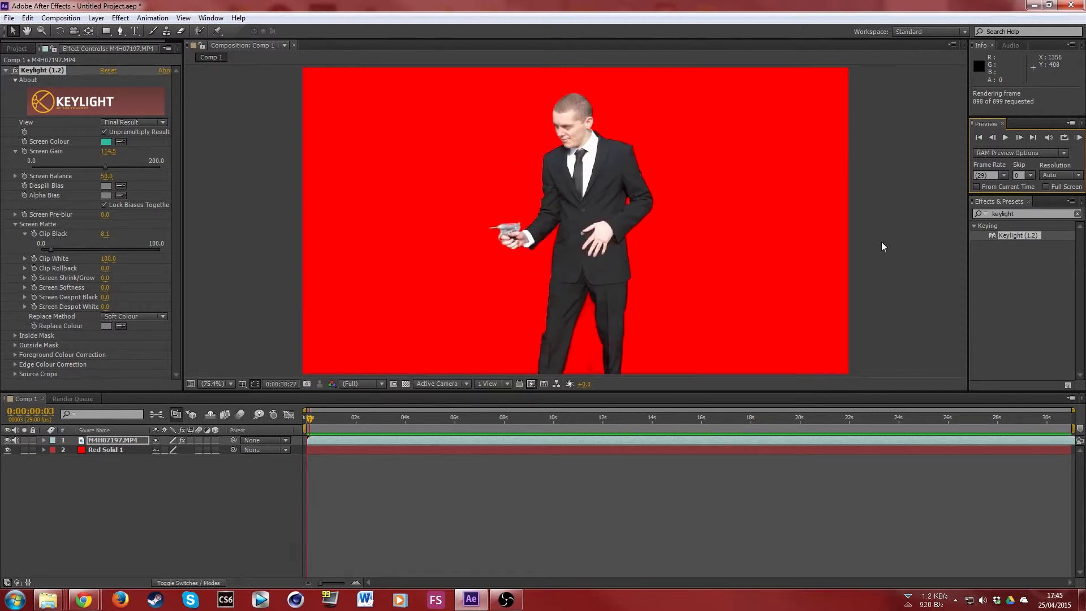
{"action": "left_click", "coordinate": [1006, 139]}
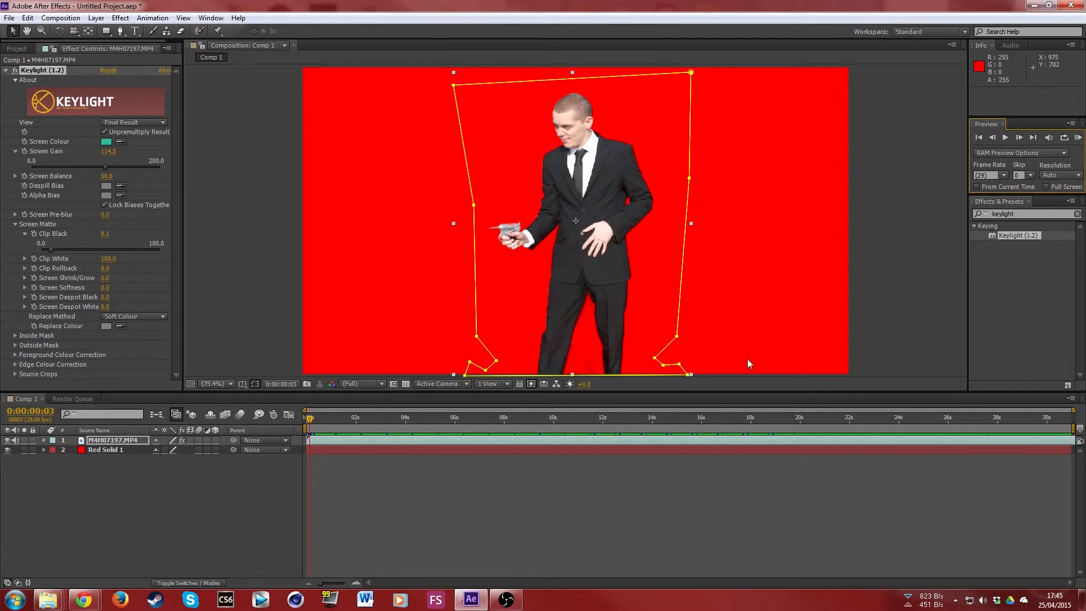
{"action": "left_click", "coordinate": [109, 449]}
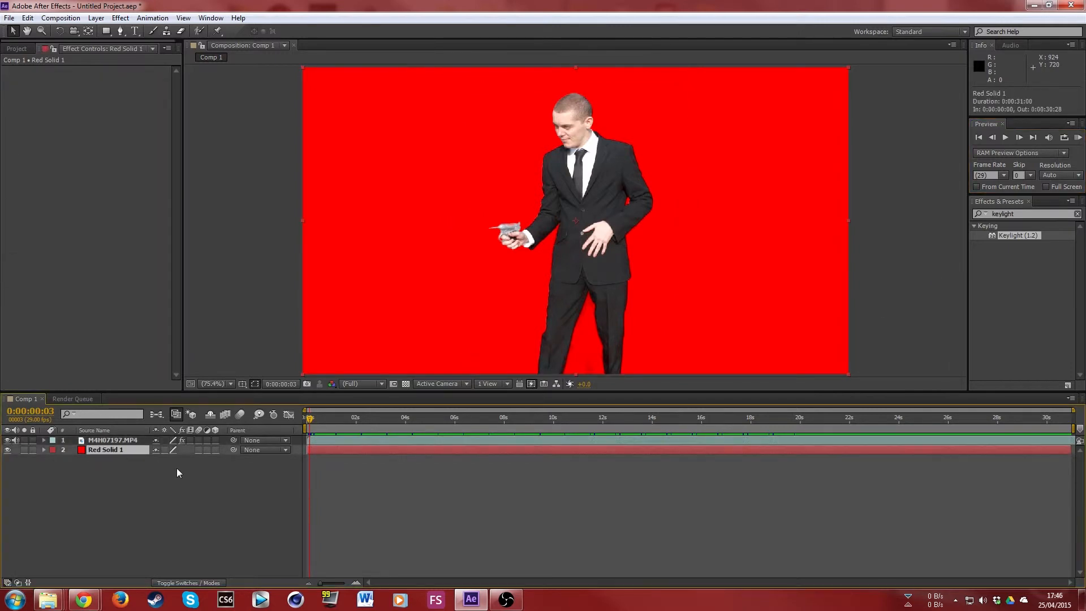
{"action": "key", "text": "Delete"}
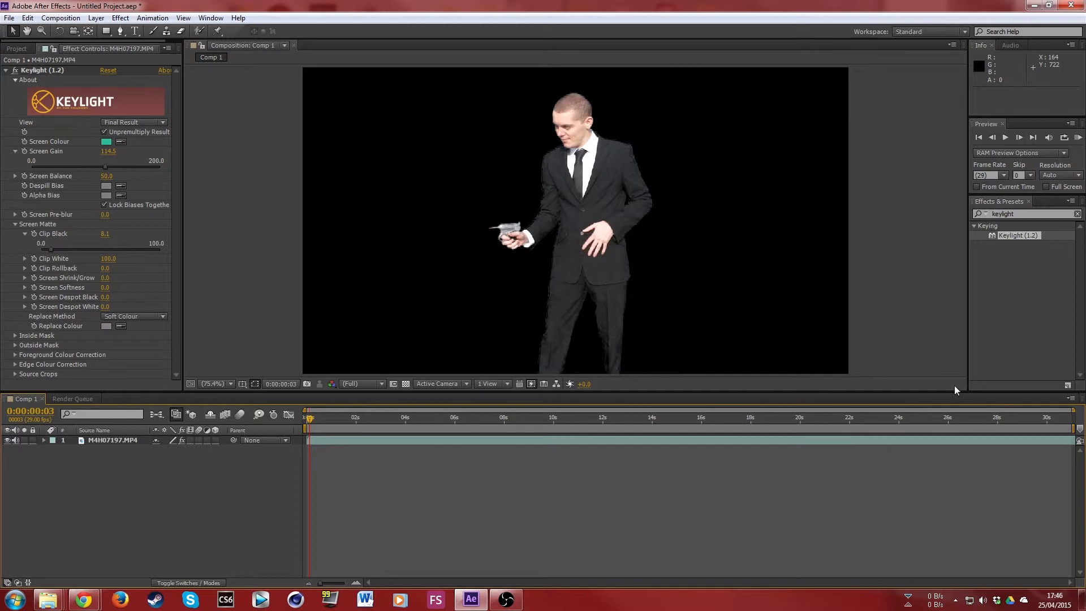
Step: Import year-one-background.png, place it beneath the keyed clip in the timeline and preview the composite
{"action": "left_click", "coordinate": [15, 599]}
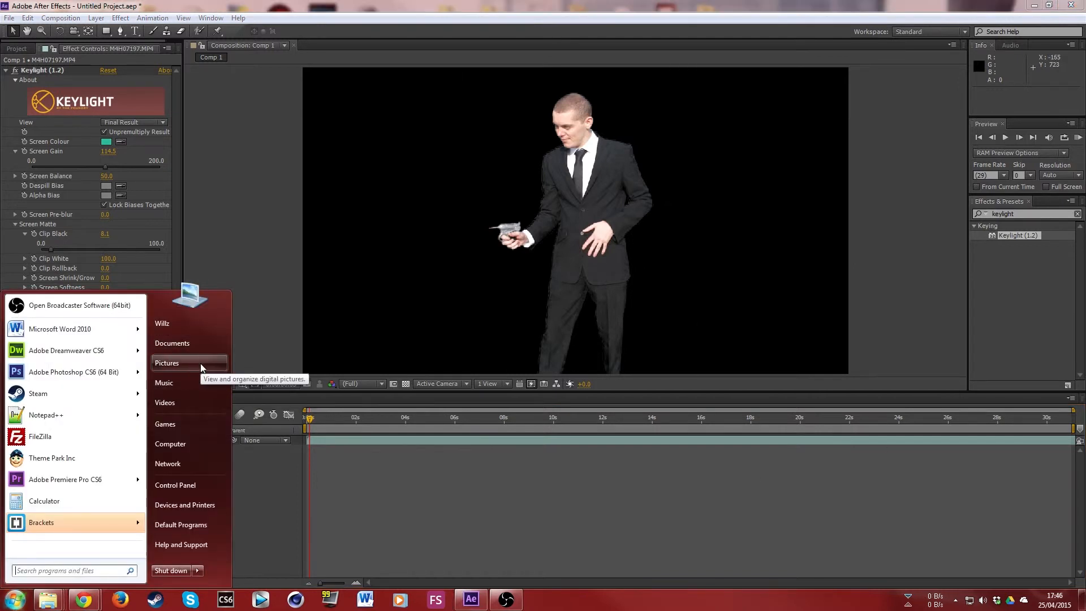
{"action": "left_click", "coordinate": [549, 266]}
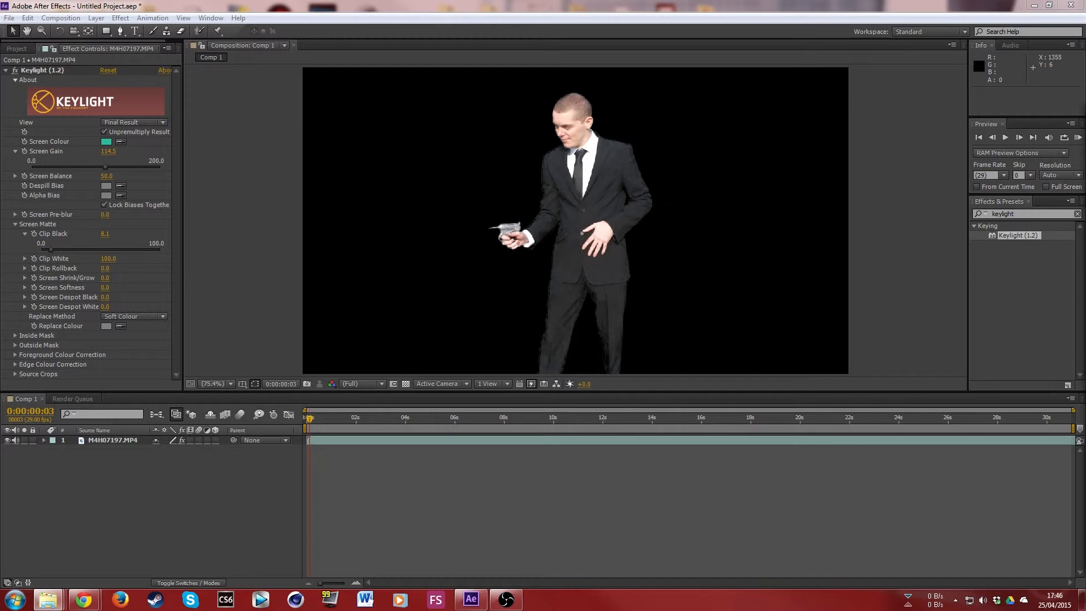
{"action": "left_click_drag", "start_coordinate": [1085, 298], "coordinate": [121, 507]}
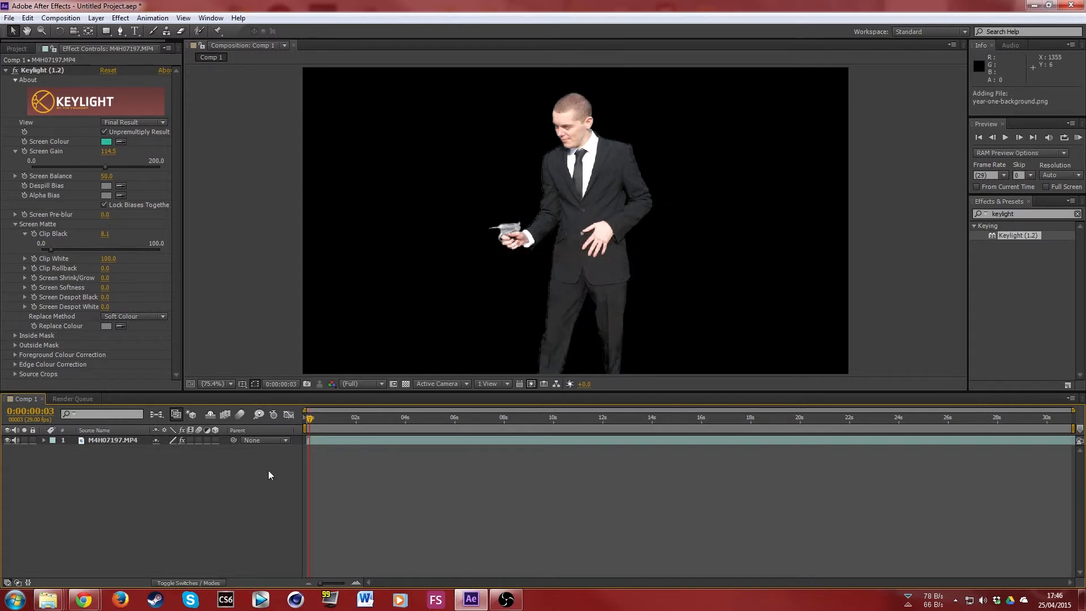
{"action": "left_click", "coordinate": [20, 48]}
{"action": "left_click_drag", "start_coordinate": [144, 432], "coordinate": [121, 479]}
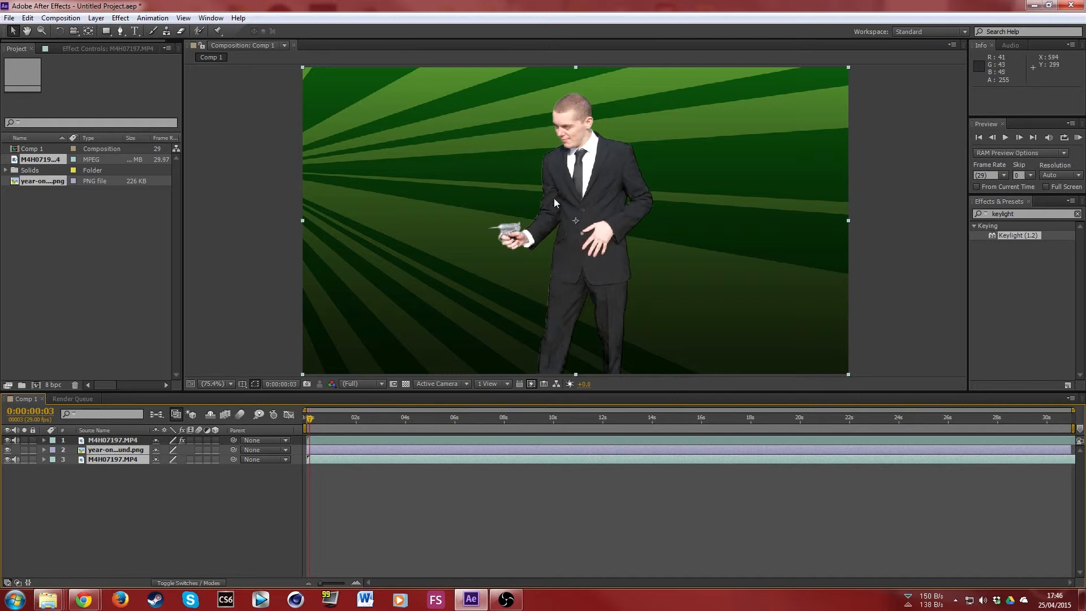
{"action": "left_click", "coordinate": [1005, 138]}
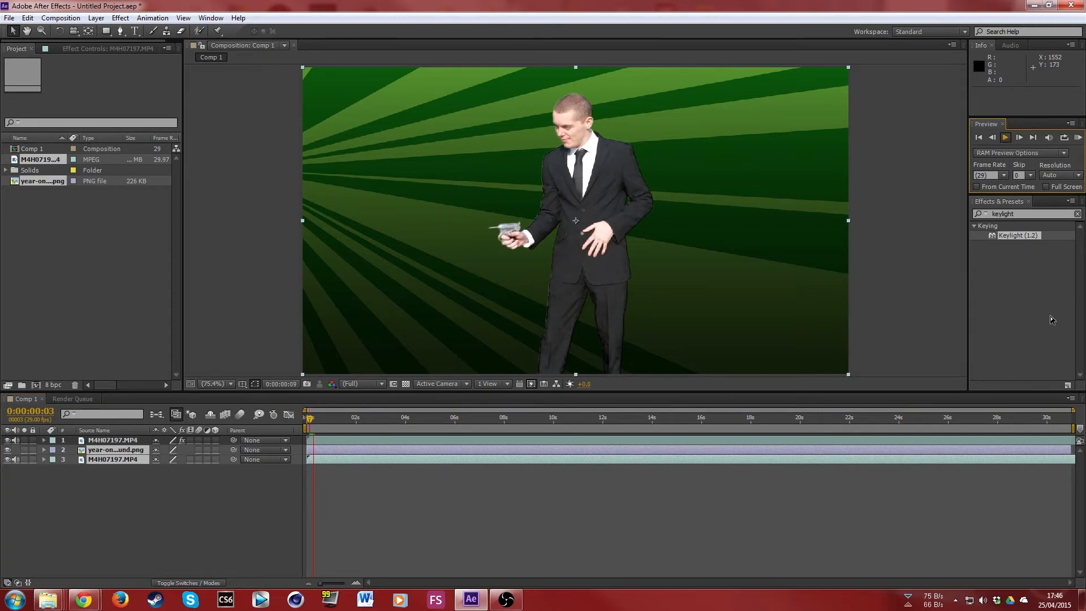